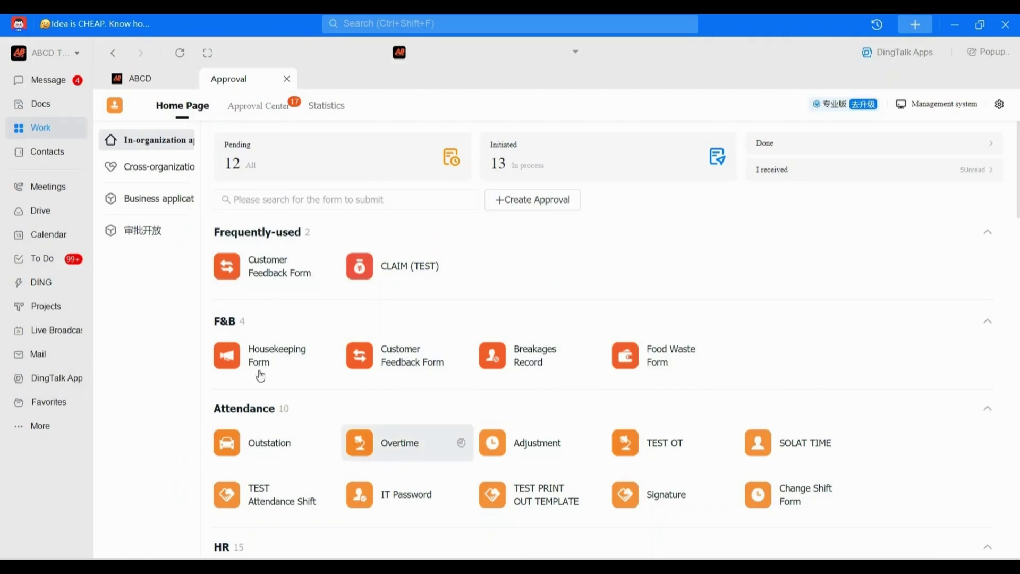
# Step: Open the Customer Feedback Form's View data tab and preview then close the TEST 123.docx attachment
pyautogui.click(260, 268)
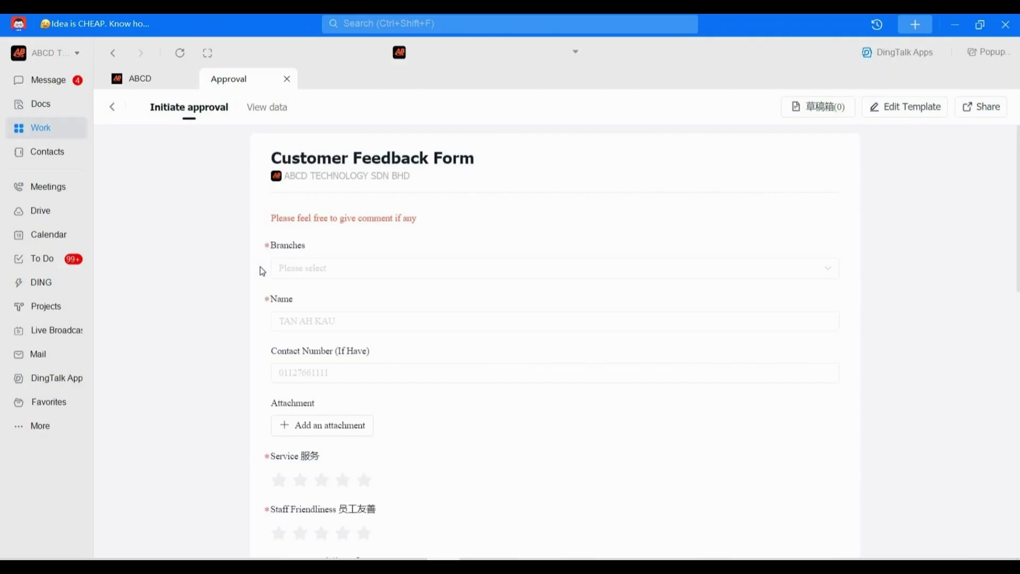
pyautogui.click(258, 116)
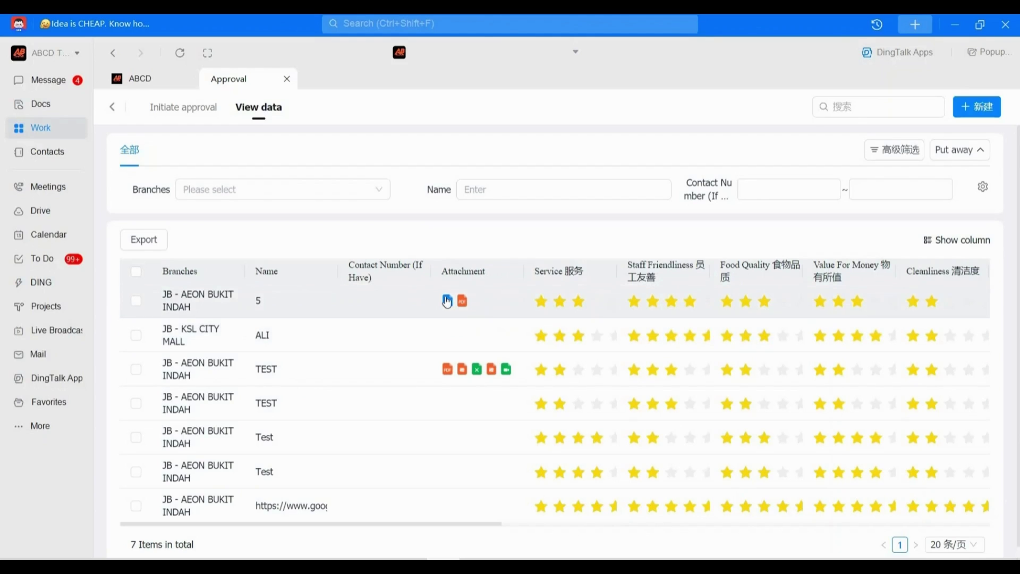
pyautogui.click(447, 301)
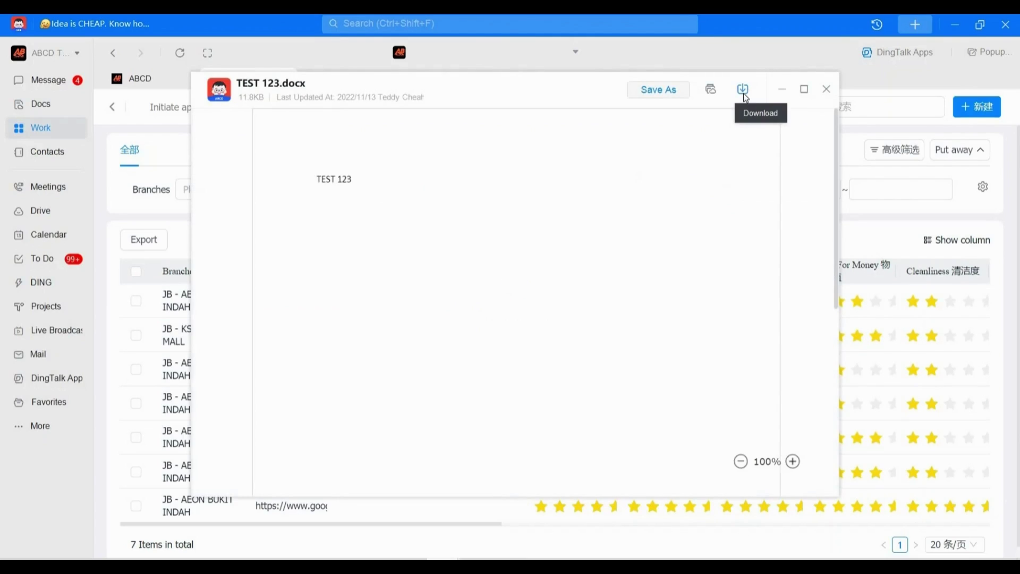
pyautogui.click(826, 88)
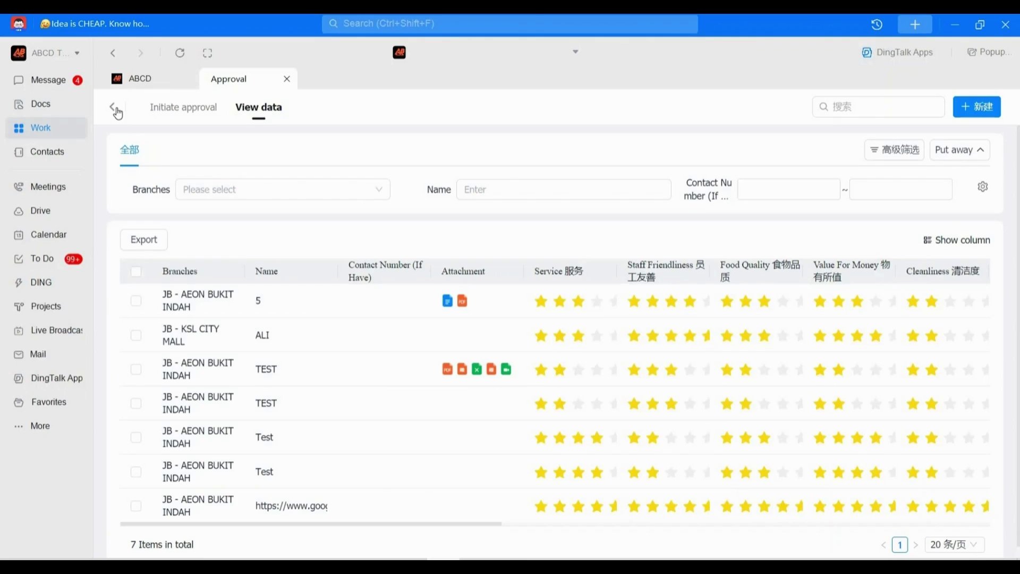
# Step: Return to the approval home page, open the Management system and expand Data management
pyautogui.click(113, 106)
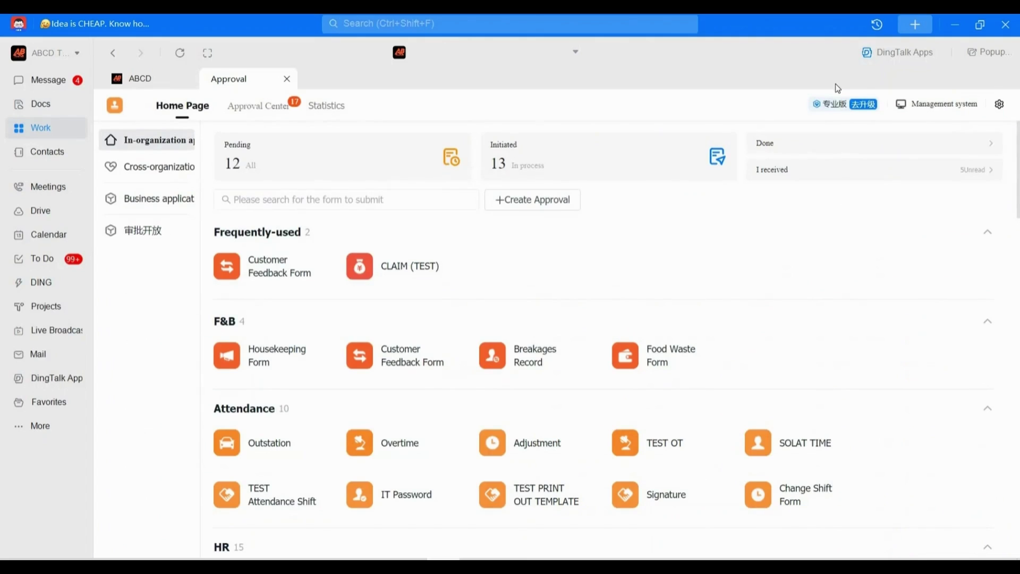
pyautogui.click(933, 105)
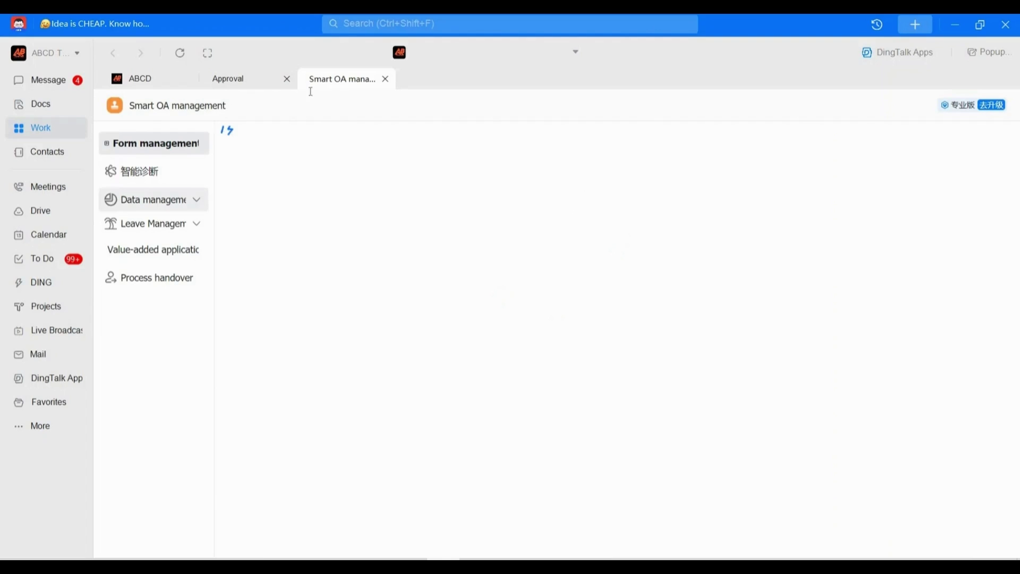
pyautogui.click(139, 203)
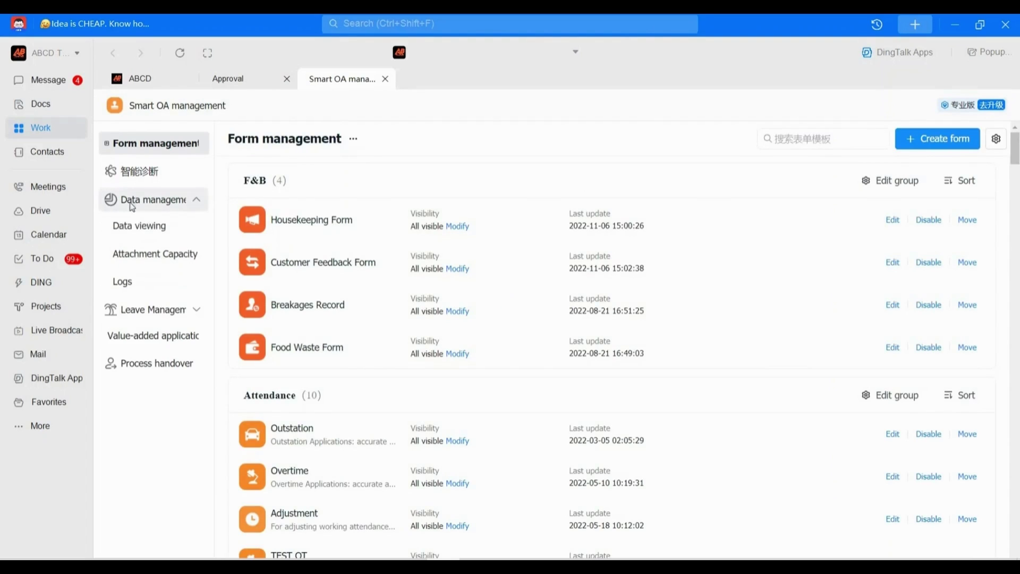
# Step: On the Data viewing page, filter Form Name to the Enabled Customer Feedback Form
pyautogui.click(149, 235)
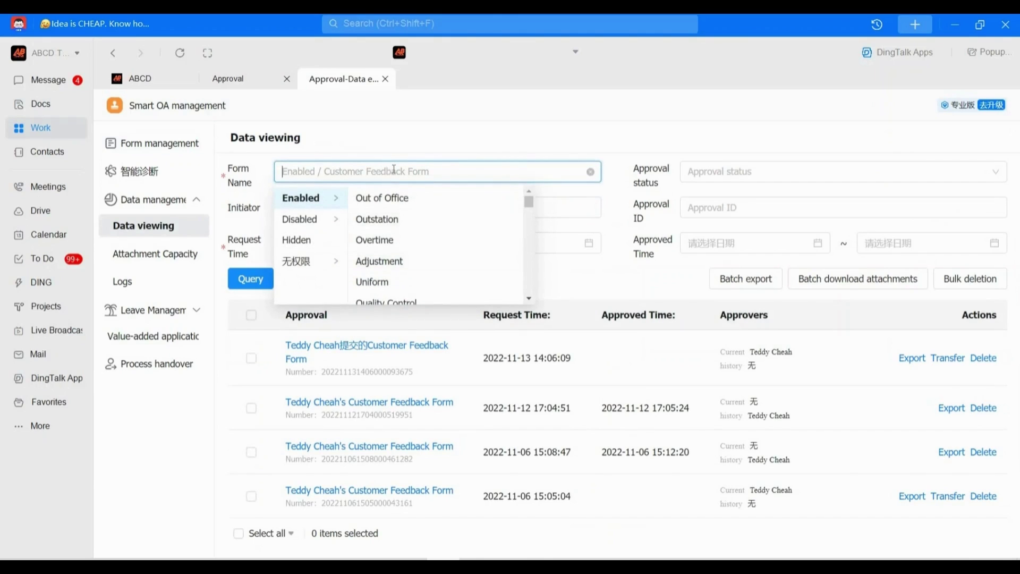
pyautogui.write('cu')
pyautogui.press('BackSpace')
pyautogui.press('BackSpace')
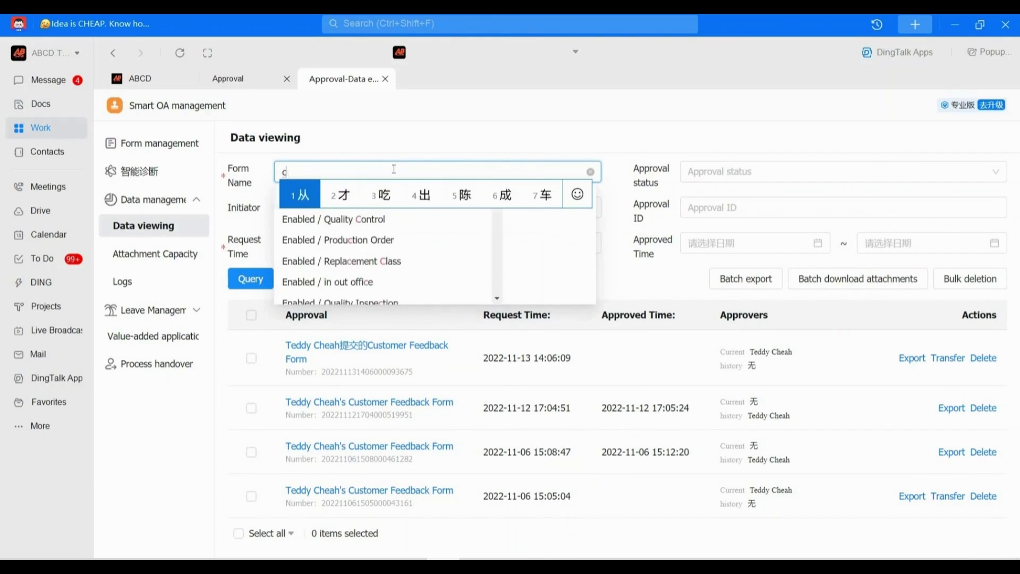
pyautogui.write('cus')
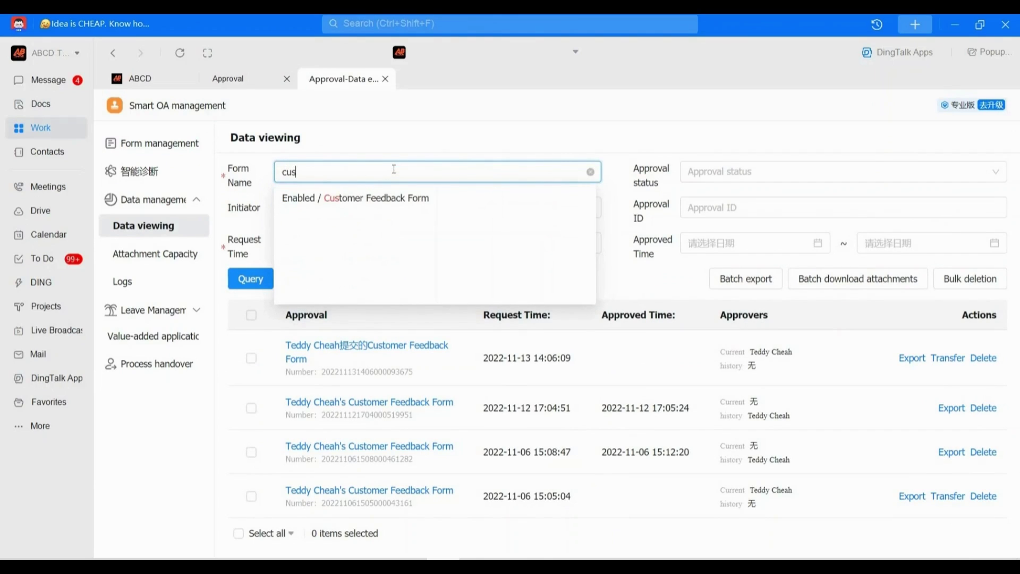
pyautogui.click(356, 195)
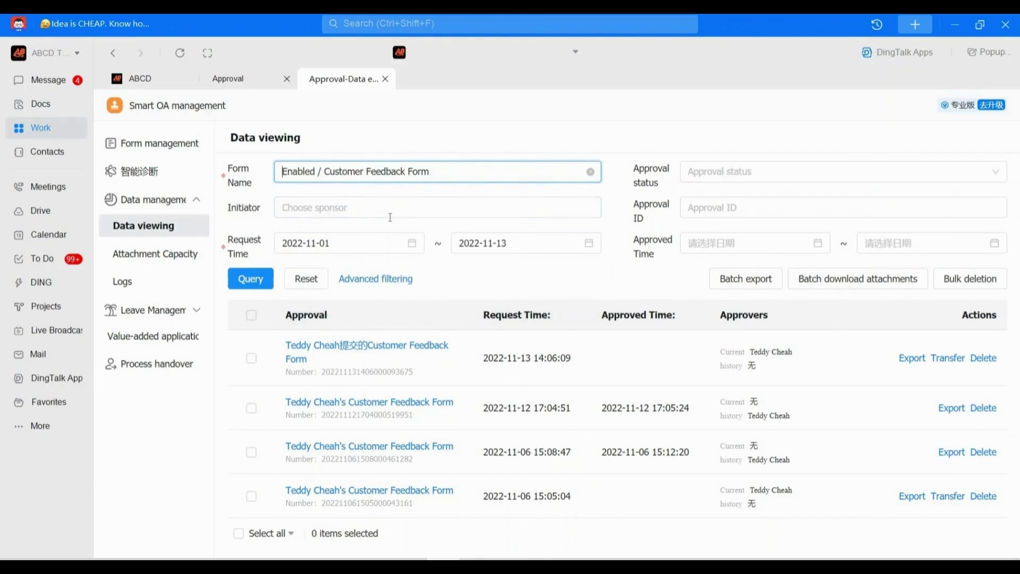
# Step: Set Request Time from 2022-11-01 to 2022-11-13 and run the query
pyautogui.click(350, 241)
pyautogui.press('BackSpace')
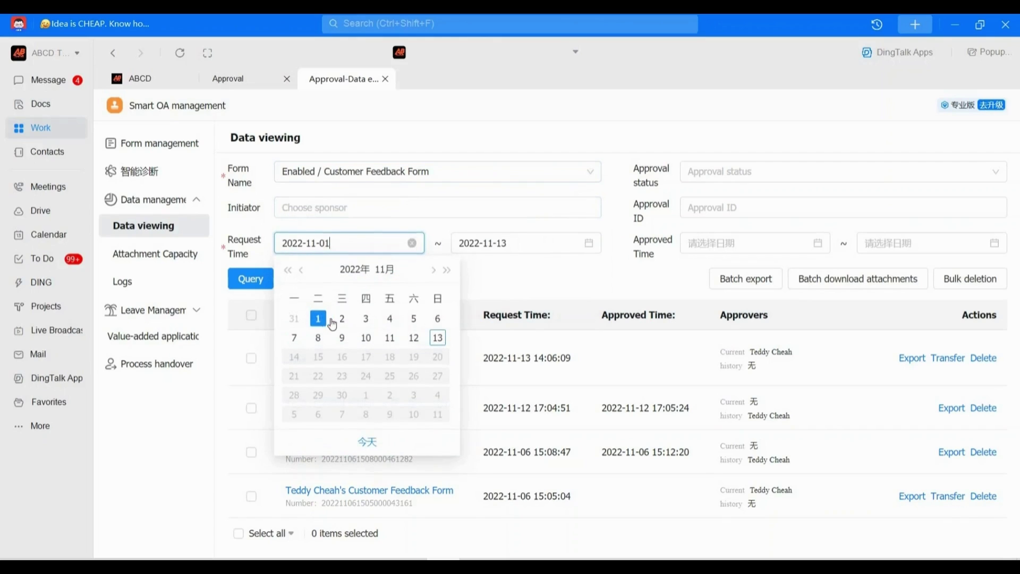
pyautogui.write('2')
pyautogui.press('BackSpace')
pyautogui.write('1')
pyautogui.click(519, 233)
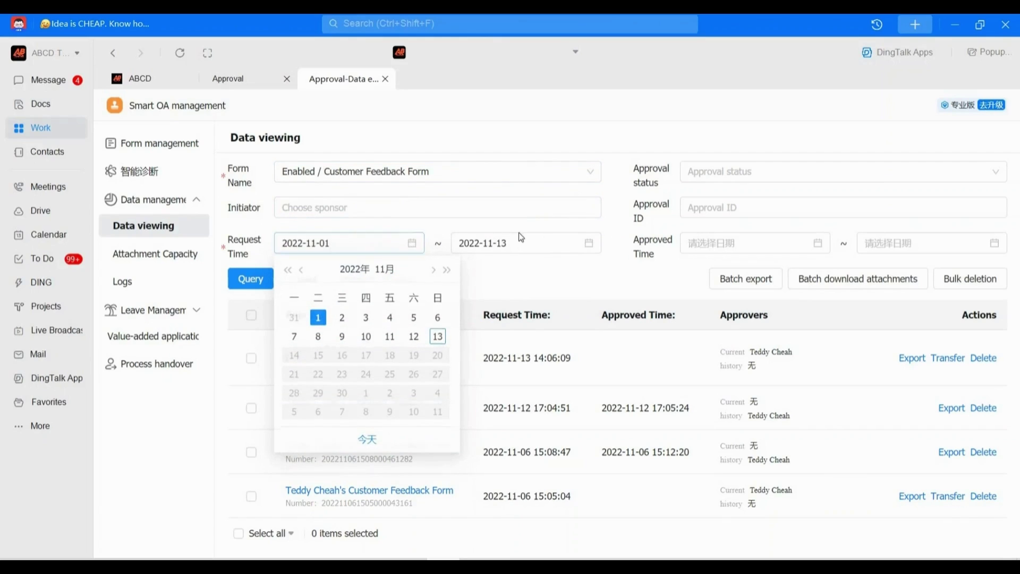
pyautogui.click(243, 281)
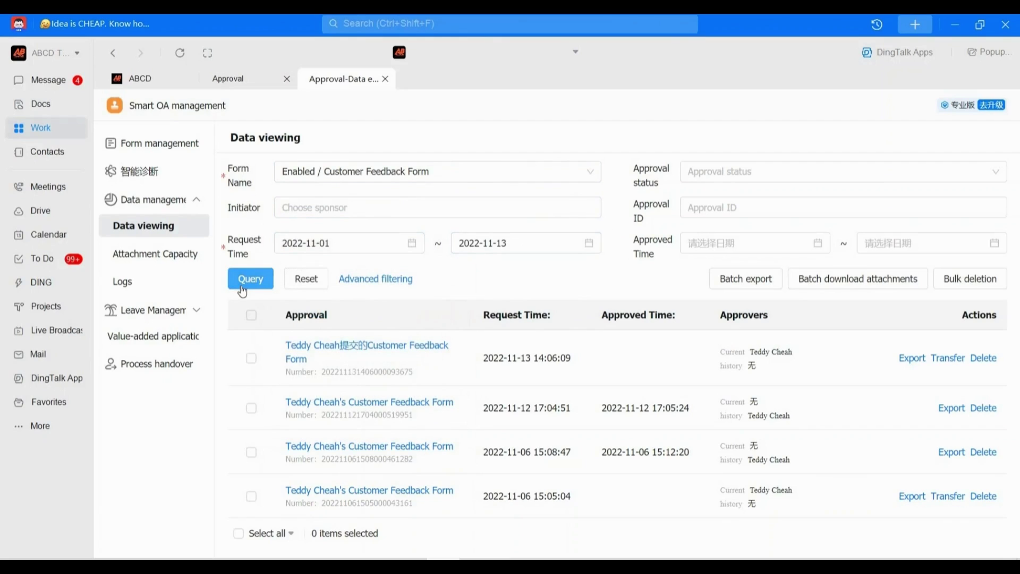
pyautogui.click(242, 289)
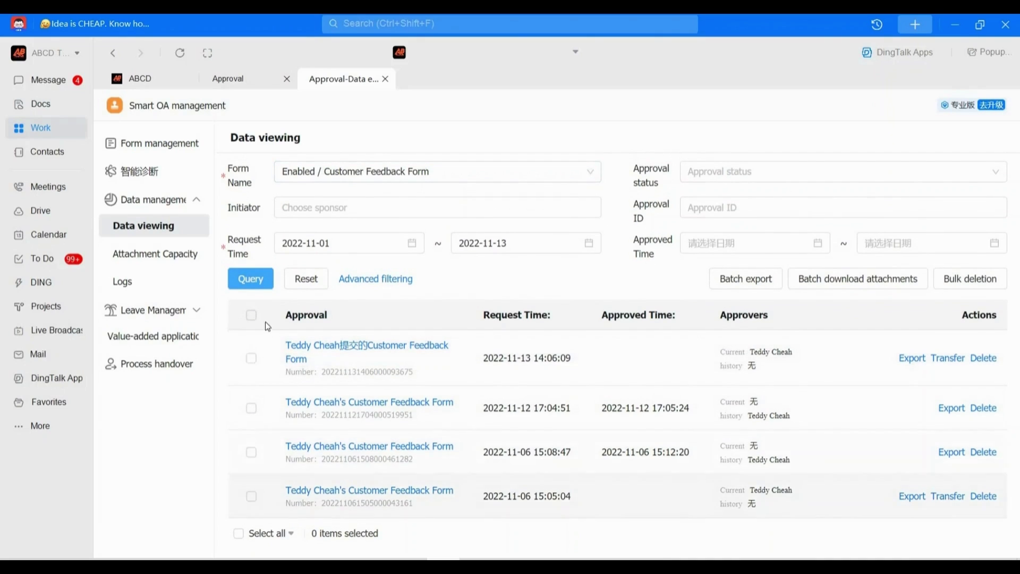
# Step: Select all four feedback approvals and batch-download their attachments to Cloud Disk-Team Files
pyautogui.click(252, 315)
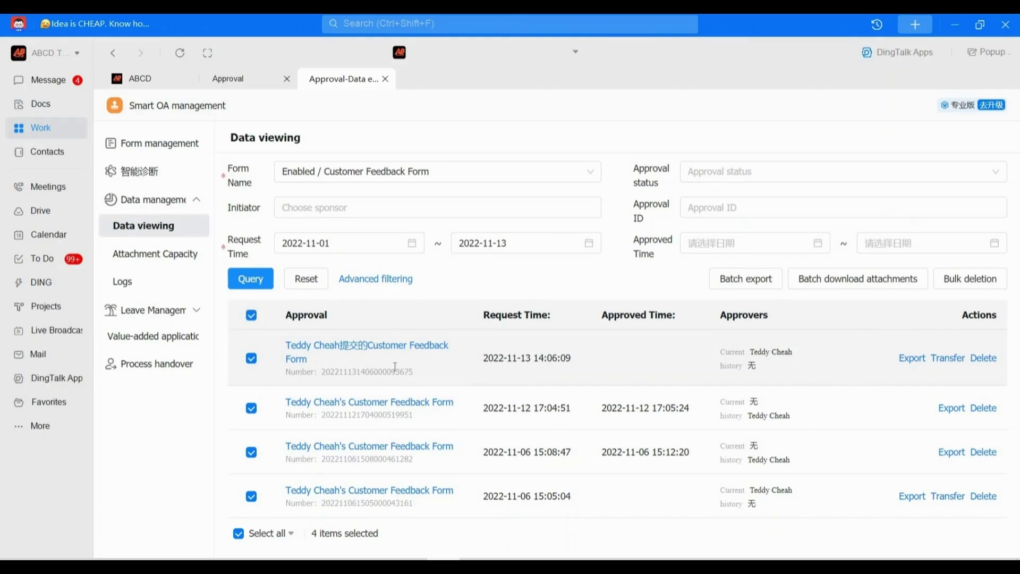
pyautogui.click(746, 278)
pyautogui.click(837, 286)
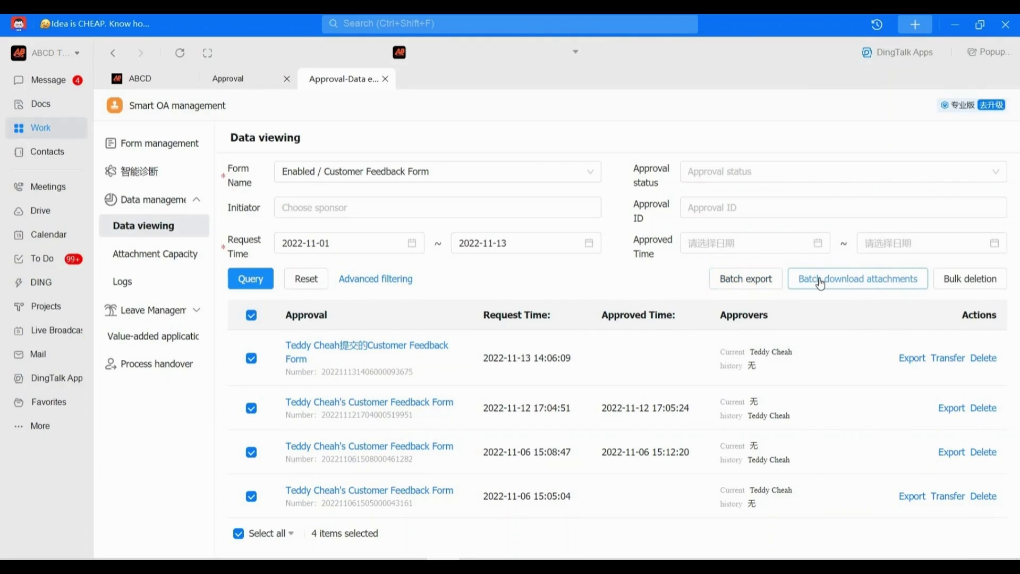
pyautogui.click(818, 278)
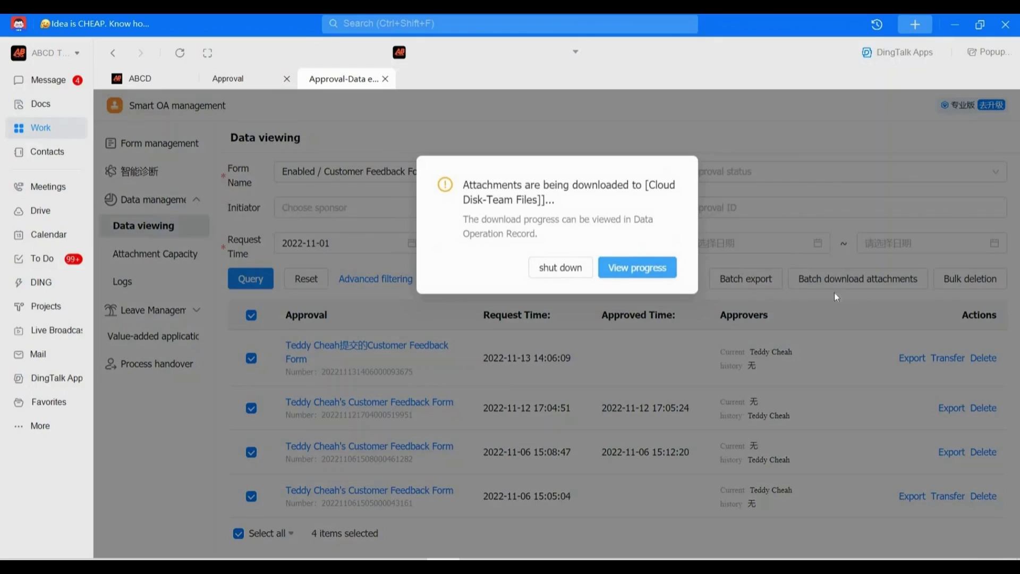
# Step: Follow the ABCD work notification's latest Go to download link to the batch download folder in Team files
pyautogui.click(637, 269)
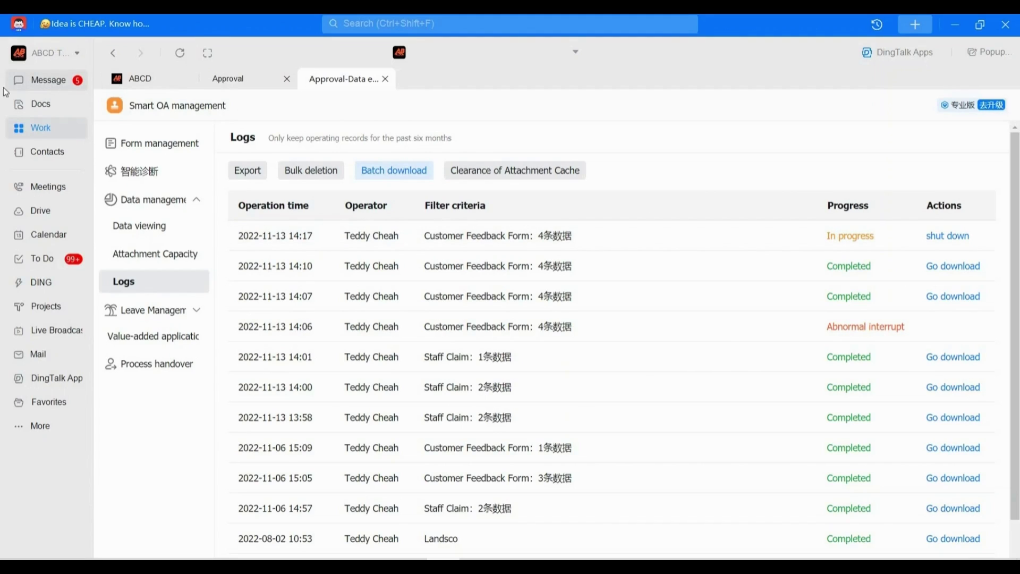
pyautogui.click(31, 80)
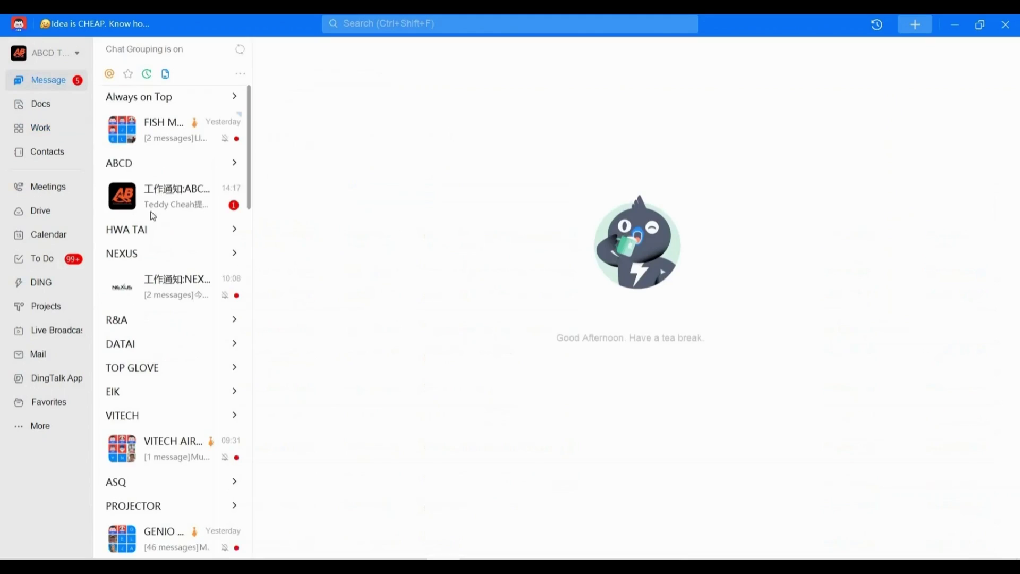
pyautogui.click(170, 201)
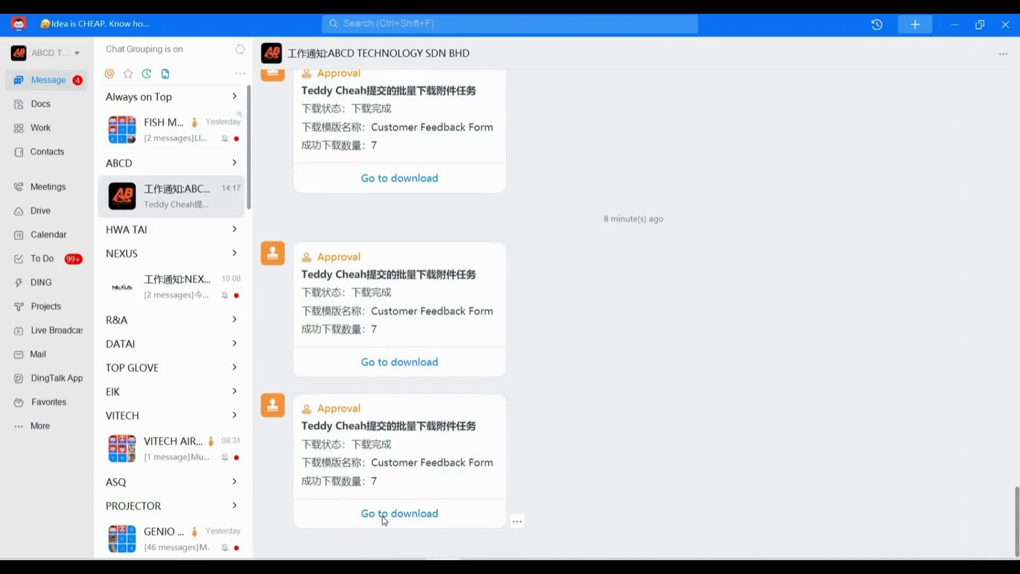
pyautogui.click(382, 516)
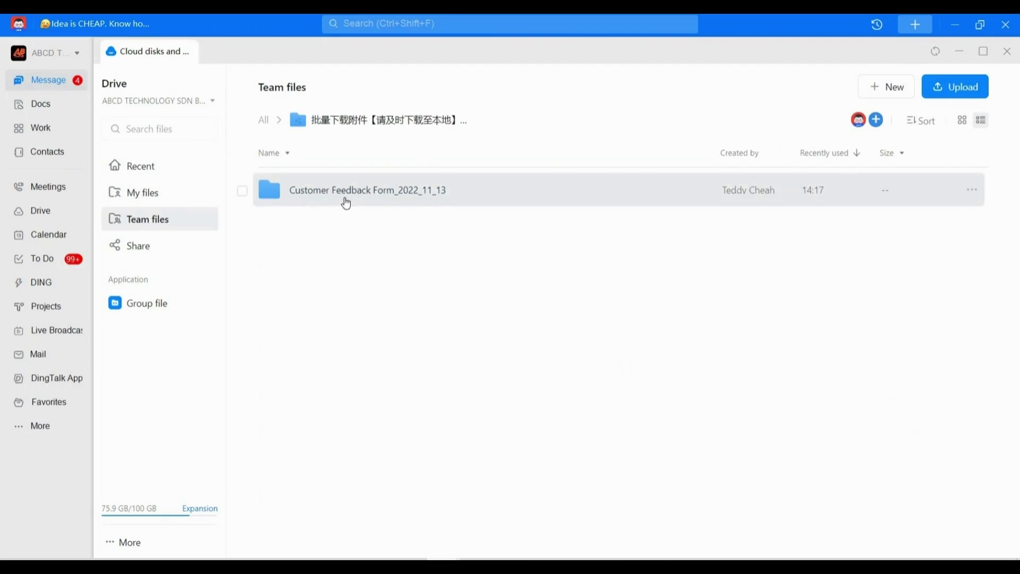
# Step: Open the Customer Feedback Form_2022_11_13 folder in Team files
pyautogui.doubleClick(412, 197)
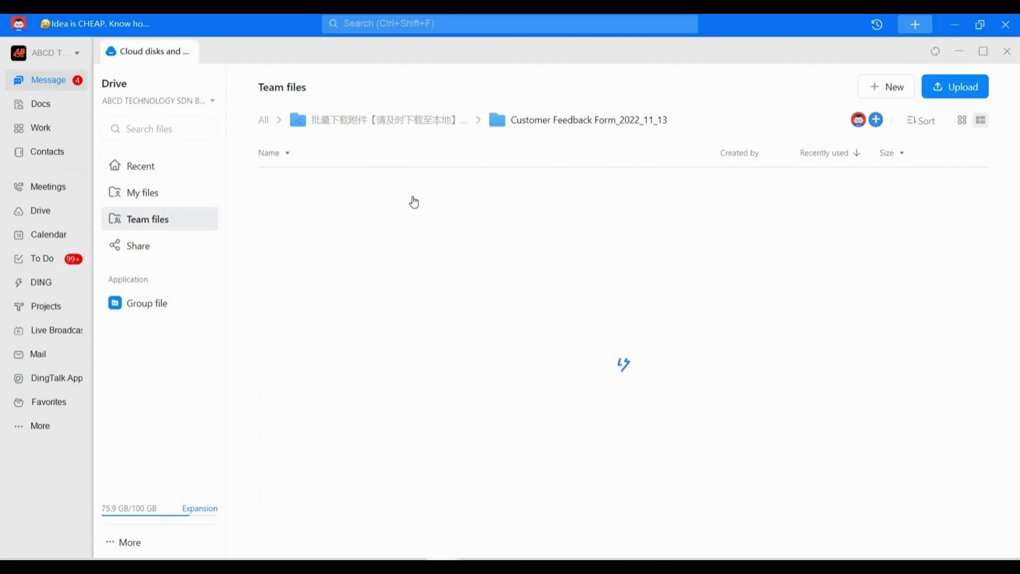